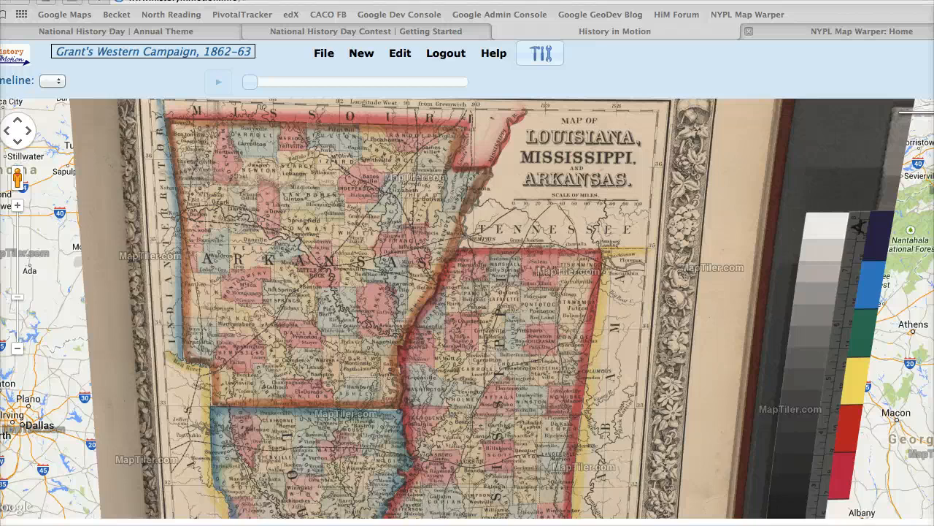
- Switch to the NYPL Map Warper site and search the titles of the rectified maps for "california"
{"action": "left_click", "coordinate": [839, 32]}
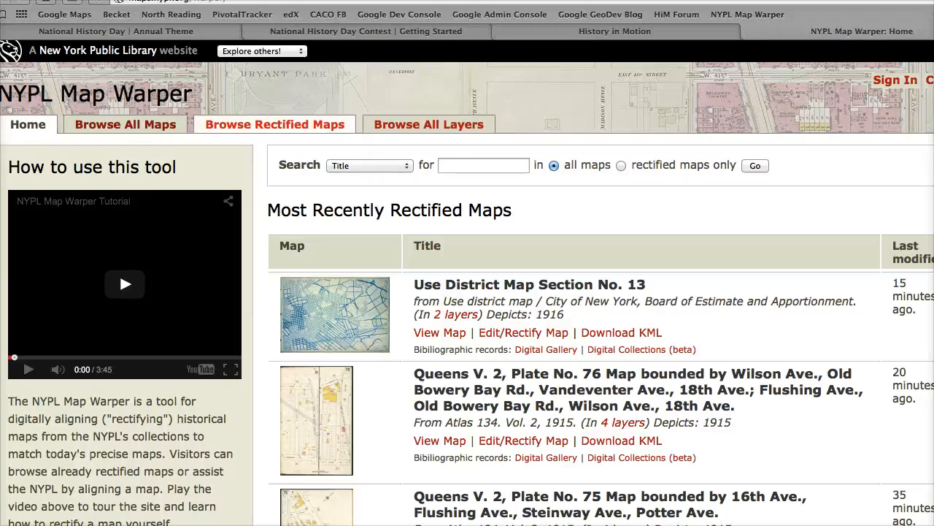
{"action": "left_click", "coordinate": [274, 124]}
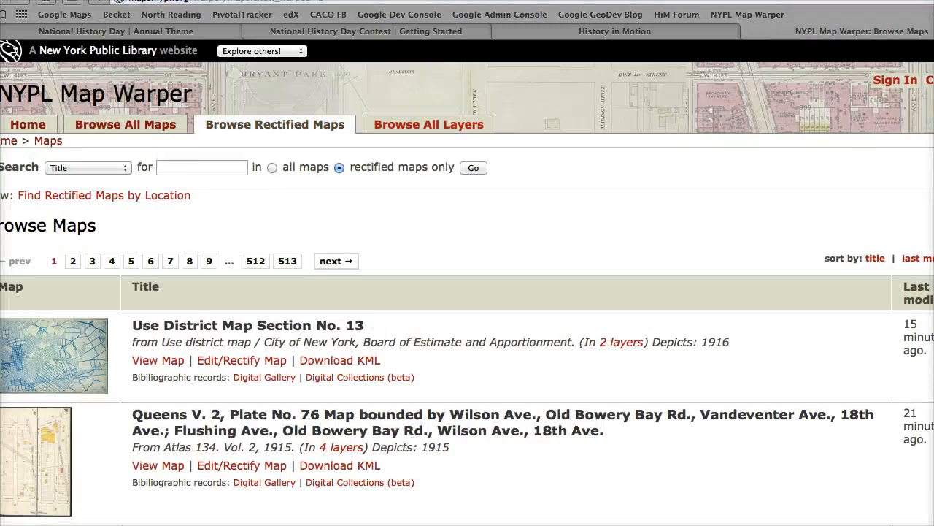
{"action": "left_click", "coordinate": [202, 168]}
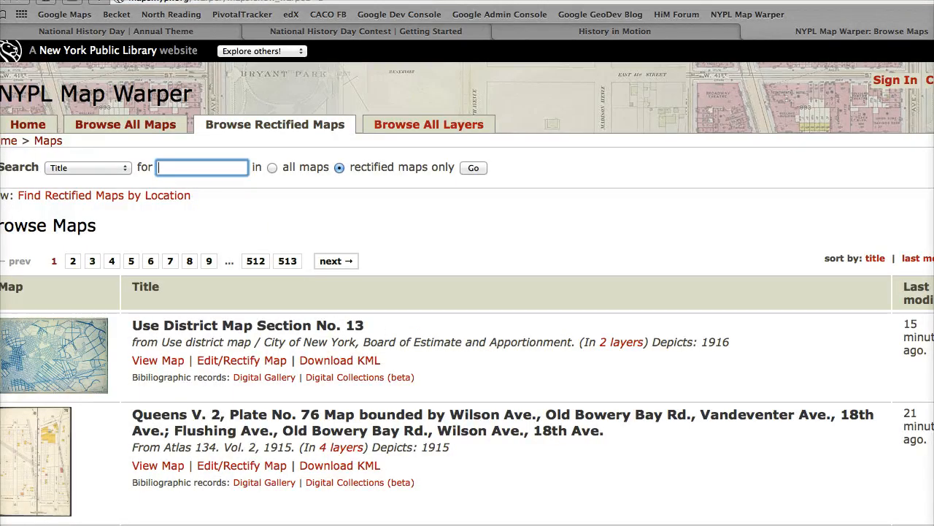
{"action": "type", "text": "california"}
{"action": "key", "text": "Return"}
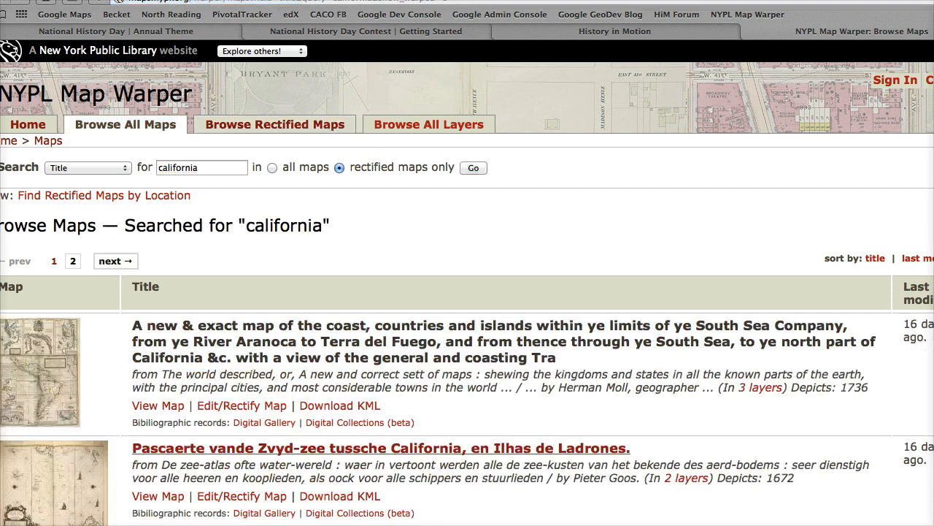
- Open the "Map of the states of California and Nevada" from the search results and display its export options
{"action": "scroll", "coordinate": [365, 448], "scroll_direction": "down", "scroll_amount": 3}
{"action": "scroll", "coordinate": [365, 448], "scroll_direction": "down", "scroll_amount": 4}
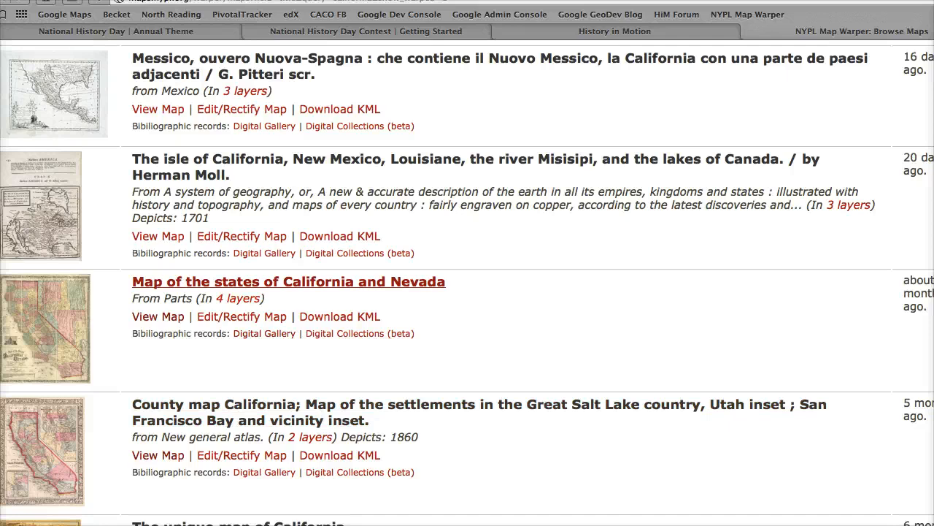
{"action": "left_click", "coordinate": [288, 281]}
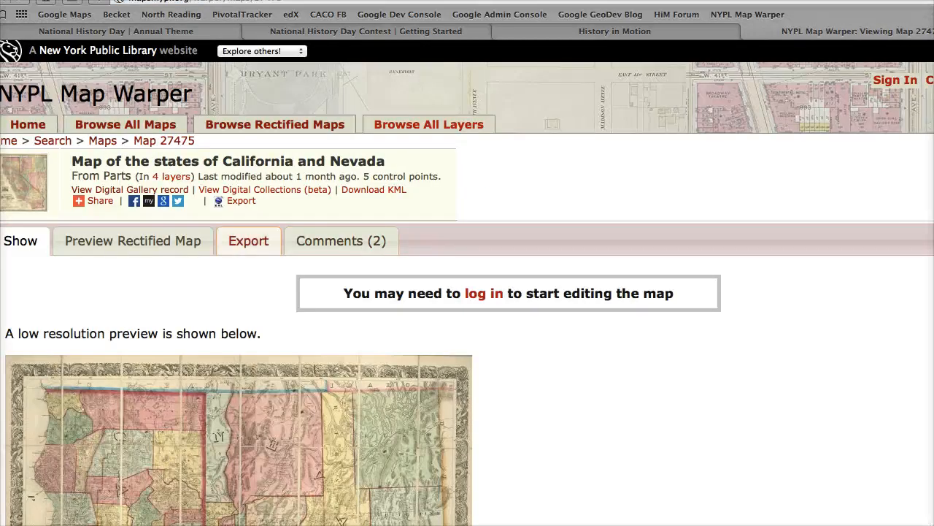
{"action": "left_click", "coordinate": [248, 240]}
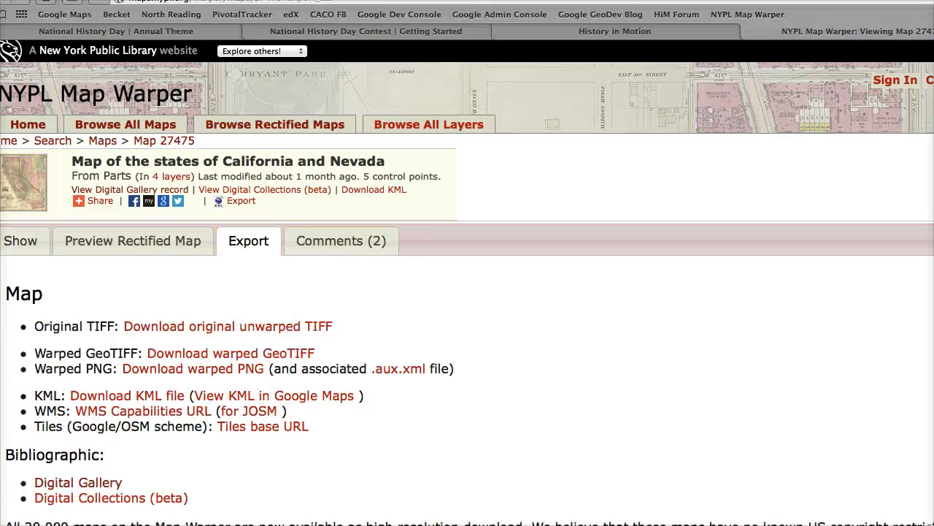
{"action": "scroll", "coordinate": [467, 281], "scroll_direction": "down", "scroll_amount": 1}
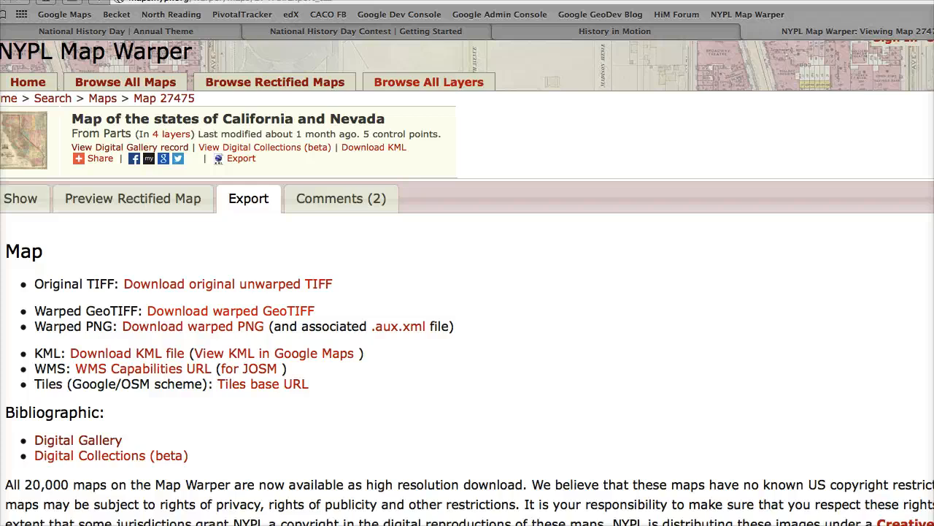
- Load 27475.tif from the My Downloads folder in Finder into MapTiler as the raster map
{"action": "key", "text": "super+Tab"}
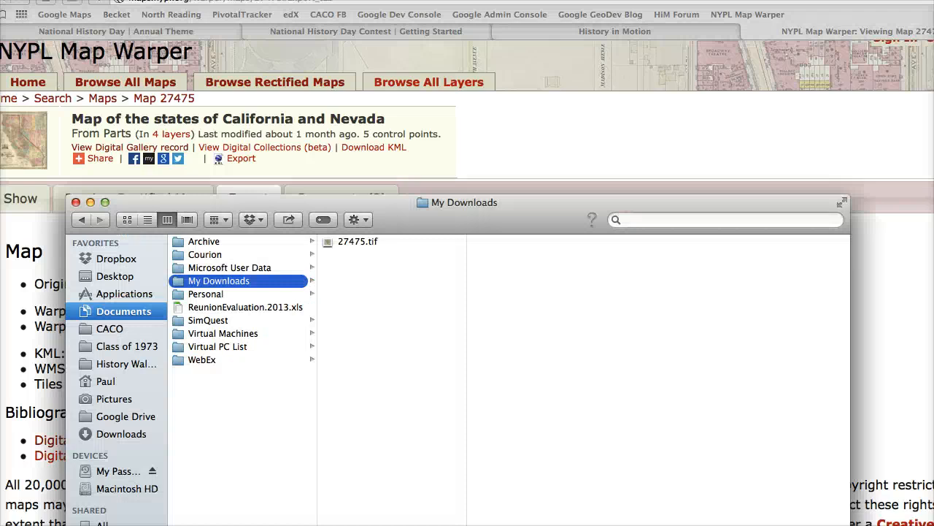
{"action": "left_click_drag", "start_coordinate": [365, 202], "coordinate": [379, 161]}
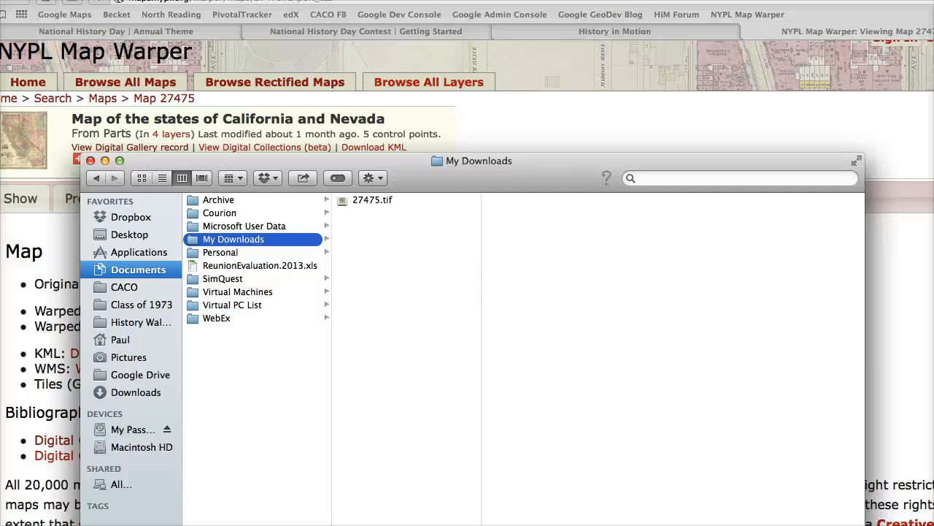
{"action": "key", "text": "super+Tab"}
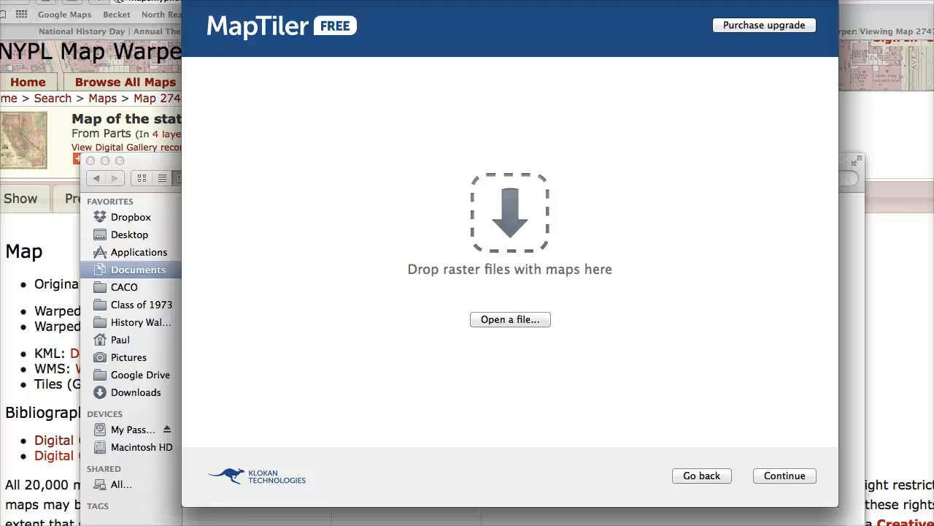
{"action": "key", "text": "super+Tab"}
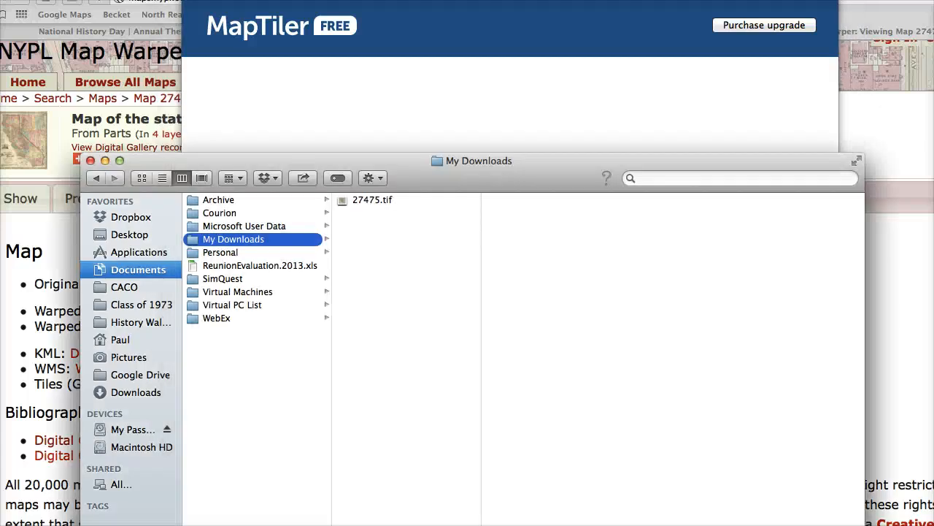
{"action": "left_click_drag", "start_coordinate": [438, 160], "coordinate": [423, 193]}
{"action": "left_click_drag", "start_coordinate": [357, 232], "coordinate": [408, 159]}
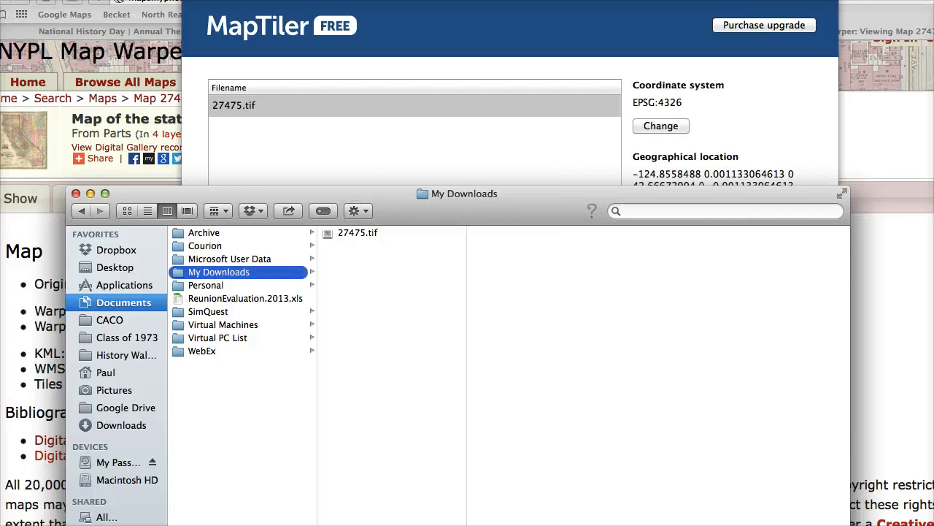
{"action": "key", "text": "super+Tab"}
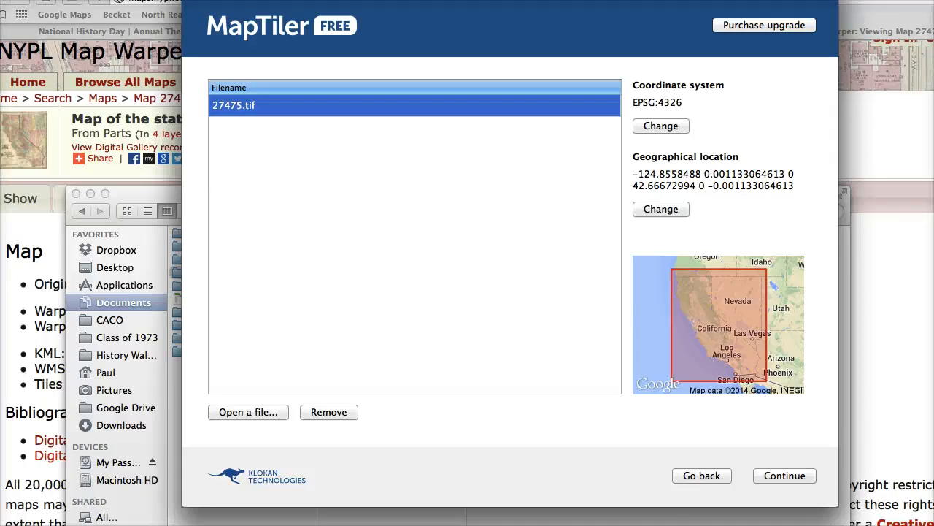
- Review the Folder output settings and the render's output directory selection, and cancel the directory selection
{"action": "left_click", "coordinate": [784, 476]}
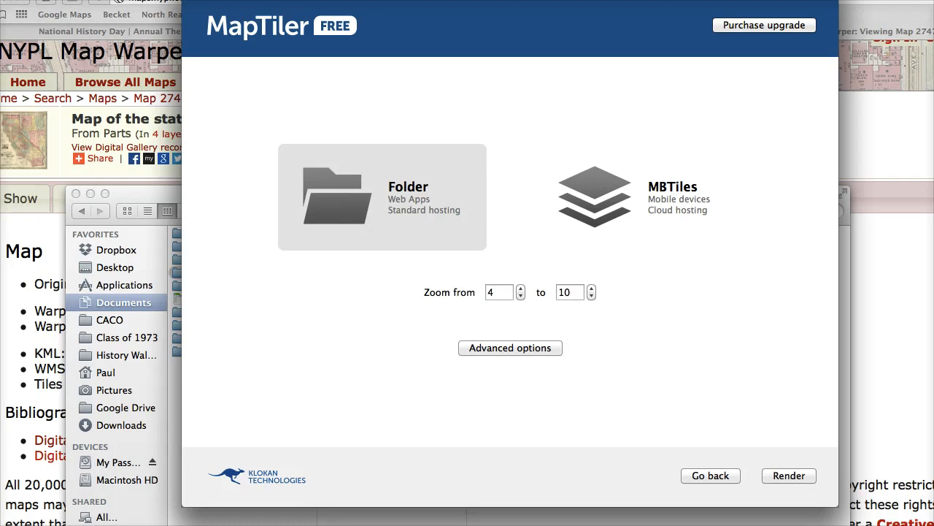
{"action": "left_click", "coordinate": [789, 476]}
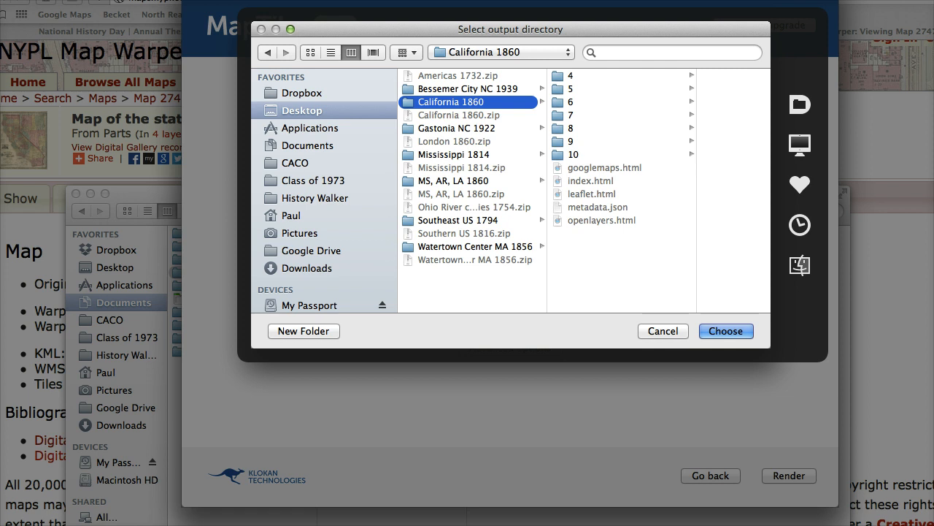
{"action": "key", "text": "Escape"}
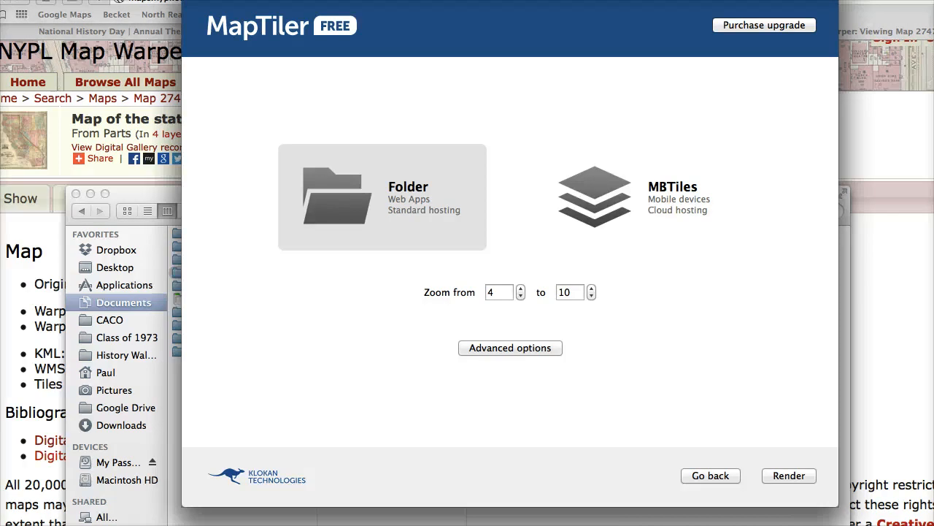
- Switch to Finder and examine the tile folders inside California 1860 on the Desktop, including subfolder 23 of folder 7
{"action": "key", "text": "super+Tab"}
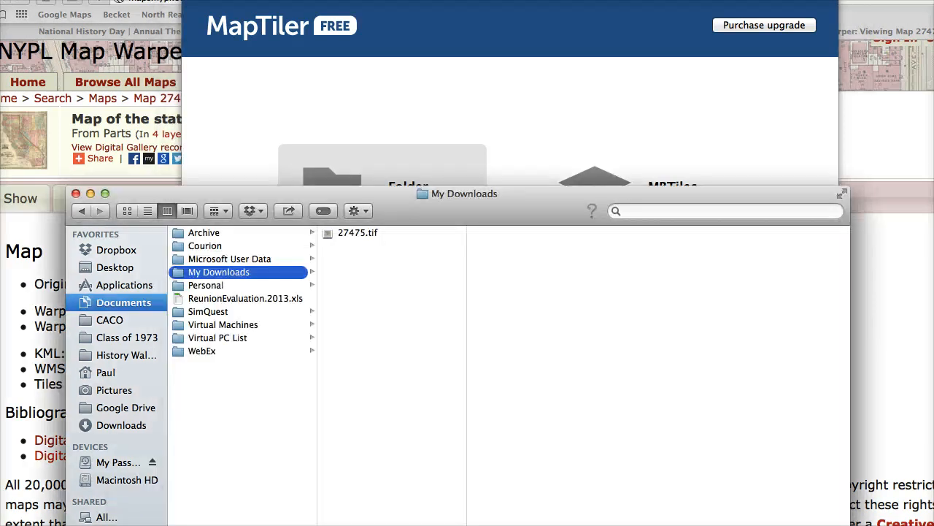
{"action": "left_click", "coordinate": [115, 267]}
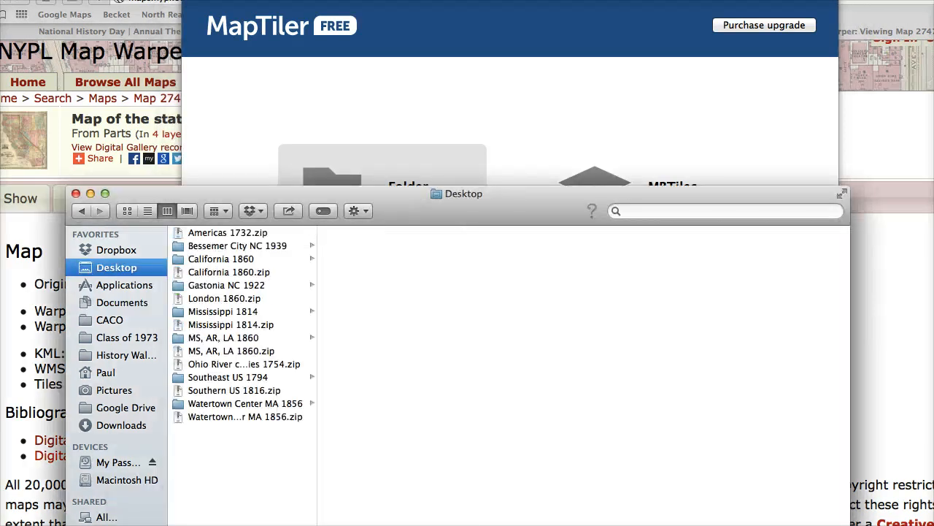
{"action": "left_click", "coordinate": [221, 260]}
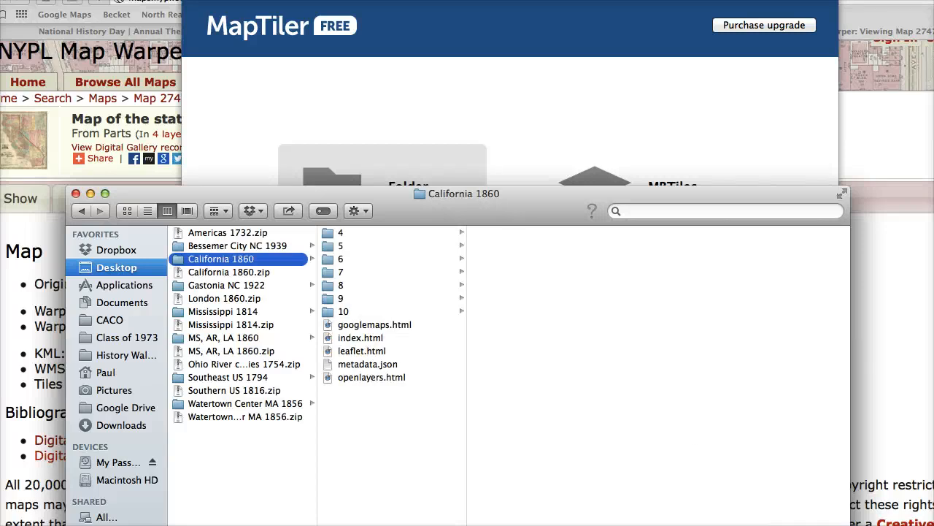
{"action": "mouse_move", "coordinate": [228, 272]}
{"action": "left_mouse_down"}
{"action": "mouse_move", "coordinate": [479, 445]}
{"action": "mouse_move", "coordinate": [213, 259]}
{"action": "mouse_move", "coordinate": [226, 273]}
{"action": "left_mouse_up"}
{"action": "left_click", "coordinate": [341, 272]}
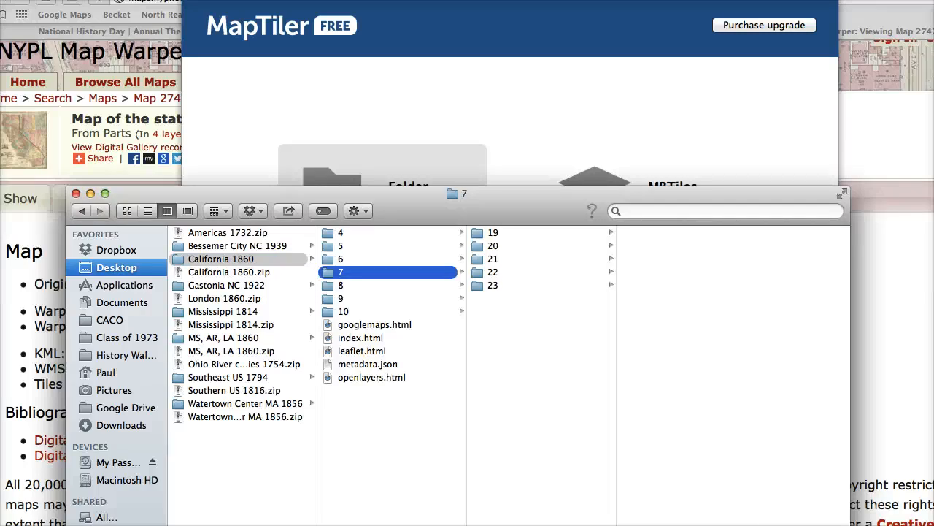
{"action": "left_click", "coordinate": [493, 285]}
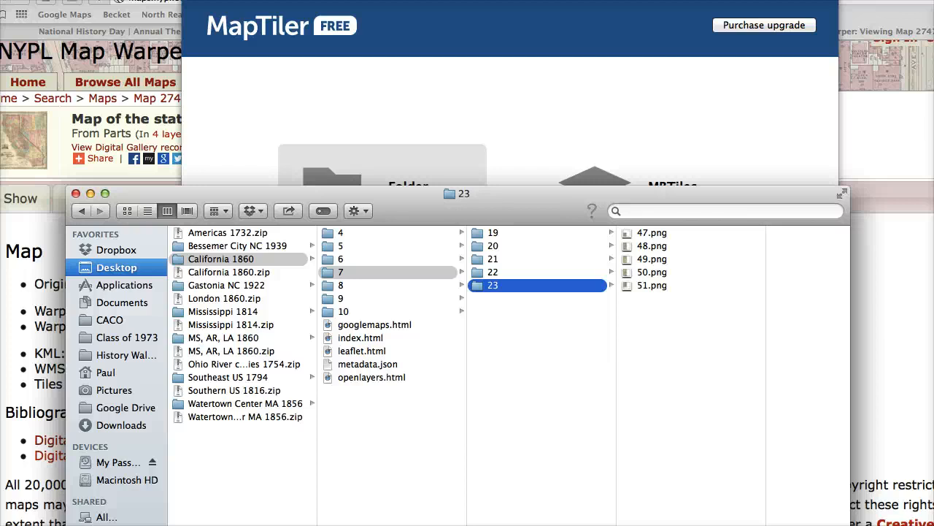
{"action": "left_click", "coordinate": [221, 259]}
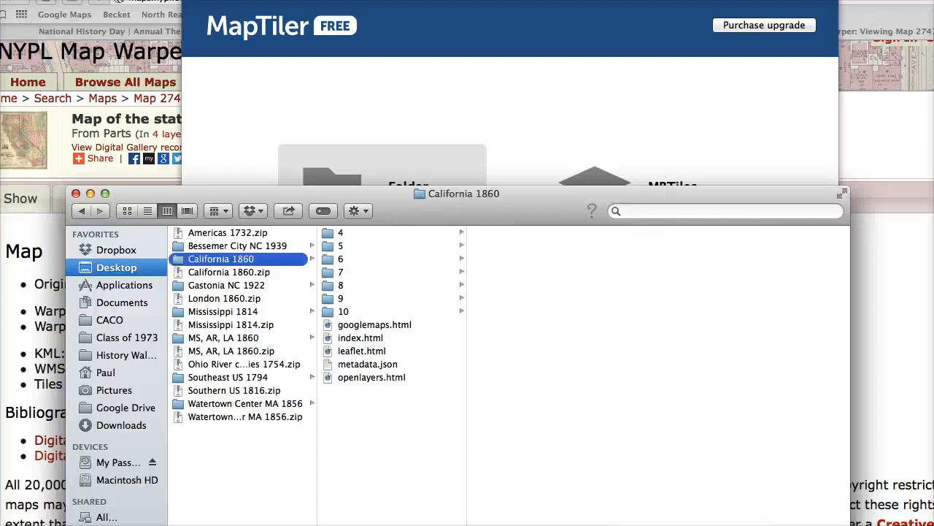
- Check the compress option for the California 1860 folder and preview the California 1860.zip archive
{"action": "left_click_drag", "start_coordinate": [350, 193], "coordinate": [359, 135]}
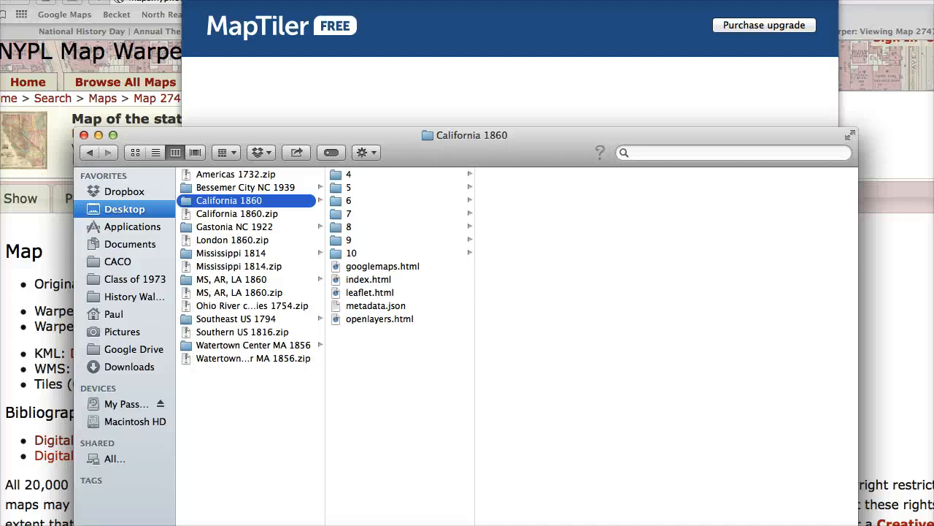
{"action": "right_click", "coordinate": [299, 200]}
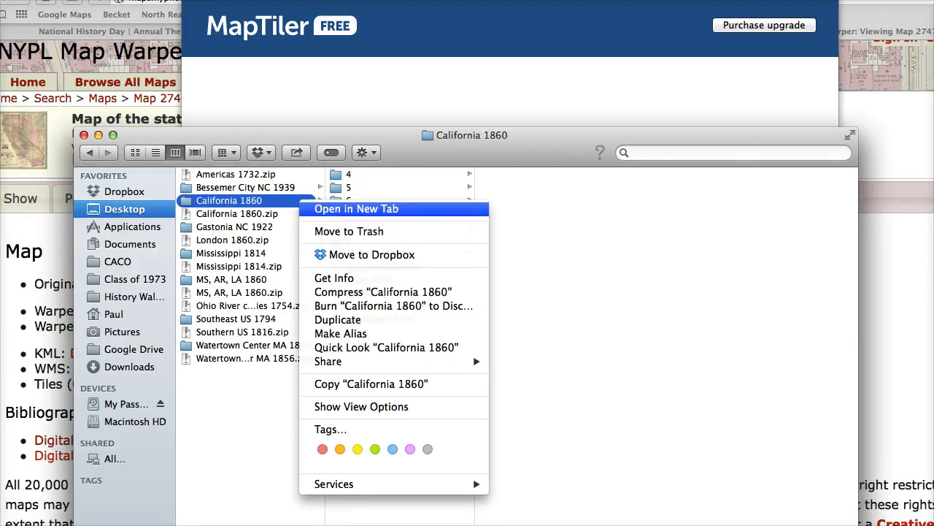
{"action": "key", "text": "Escape"}
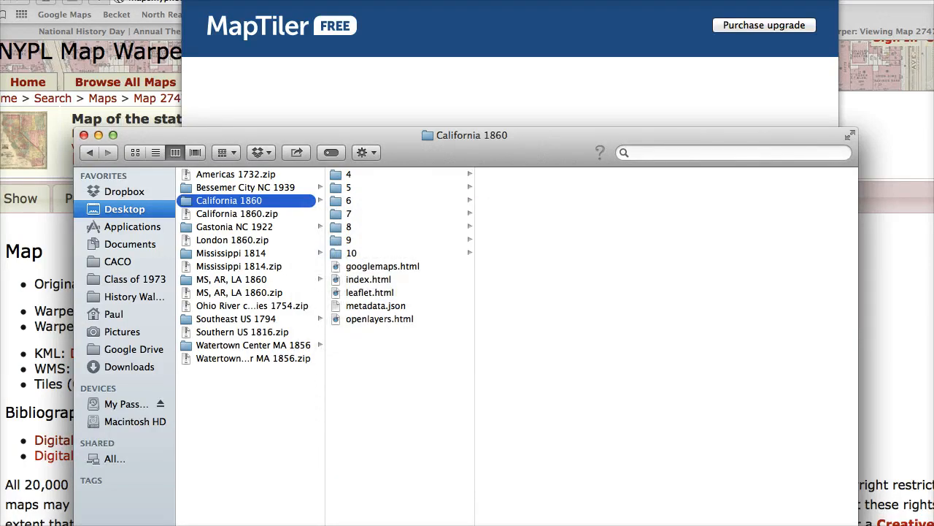
{"action": "left_click", "coordinate": [237, 214]}
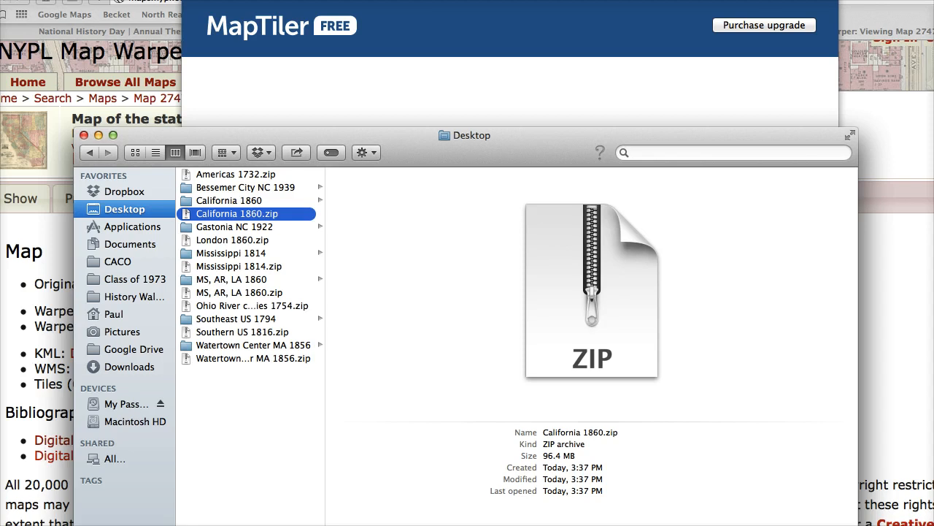
- Switch to History in Motion in the browser and start adding a new historical map
{"action": "left_click", "coordinate": [896, 291]}
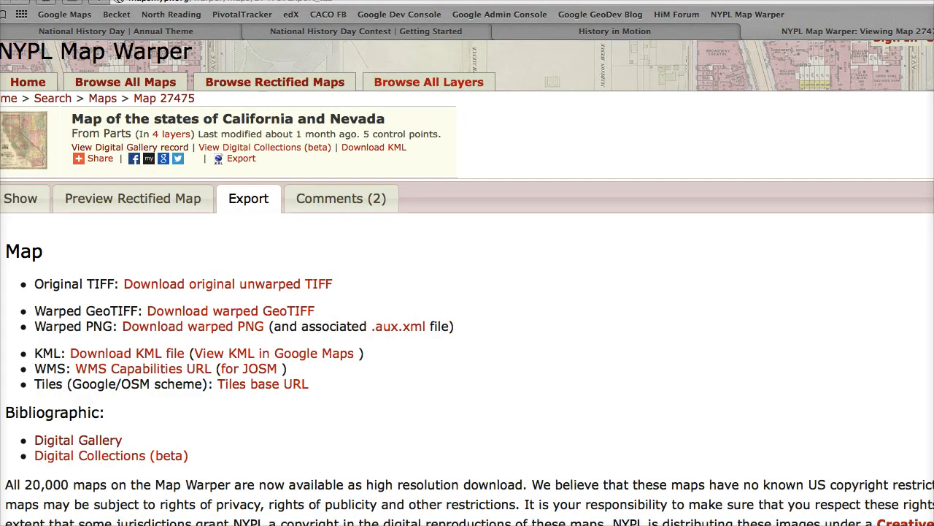
{"action": "left_click", "coordinate": [614, 31]}
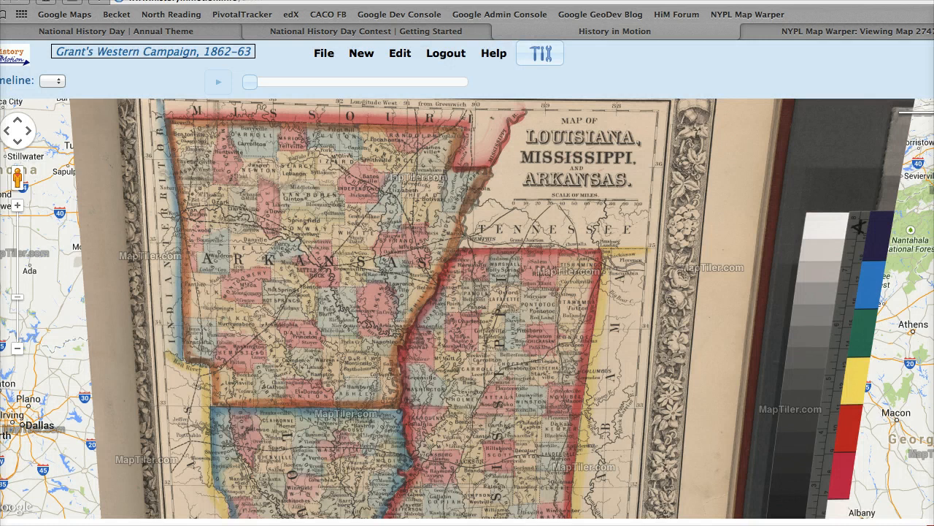
{"action": "left_click", "coordinate": [323, 53]}
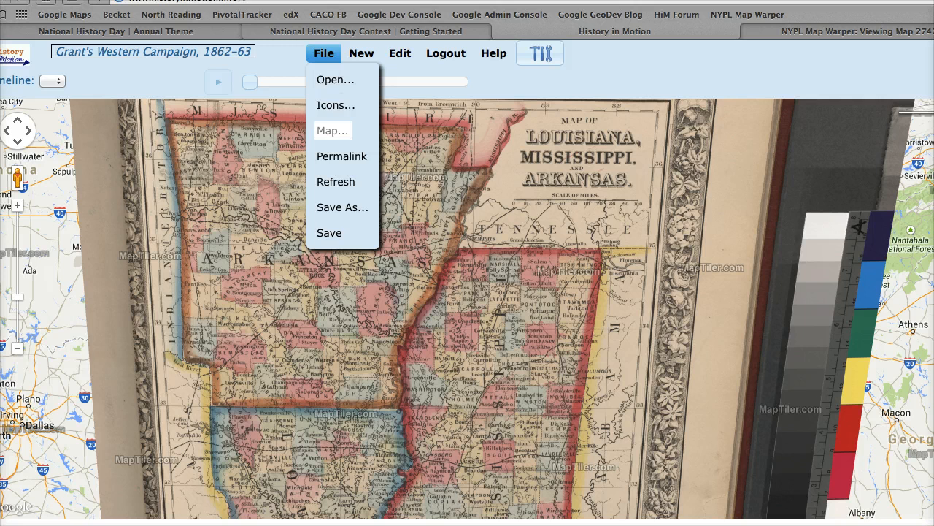
{"action": "left_click", "coordinate": [332, 130]}
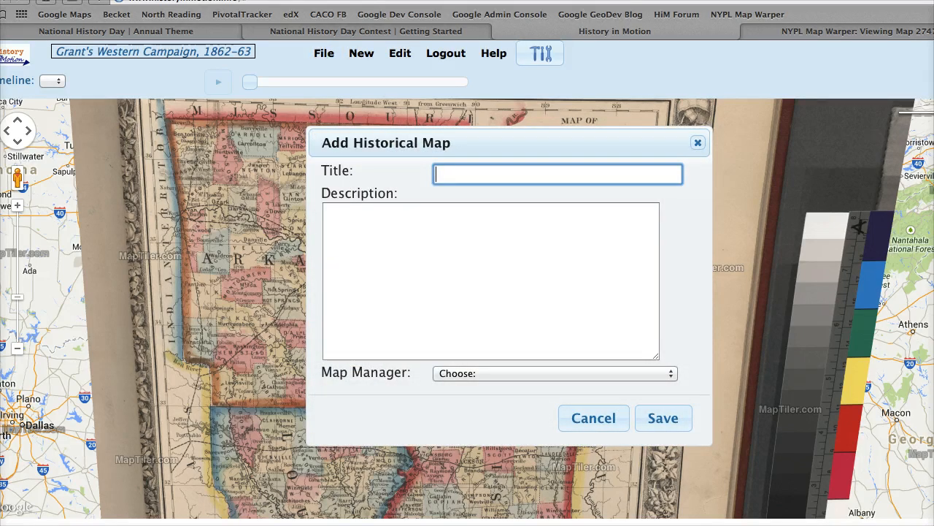
- Title the new historical map "Calif. & Nevada 1869"
{"action": "type", "text": "California 186"}
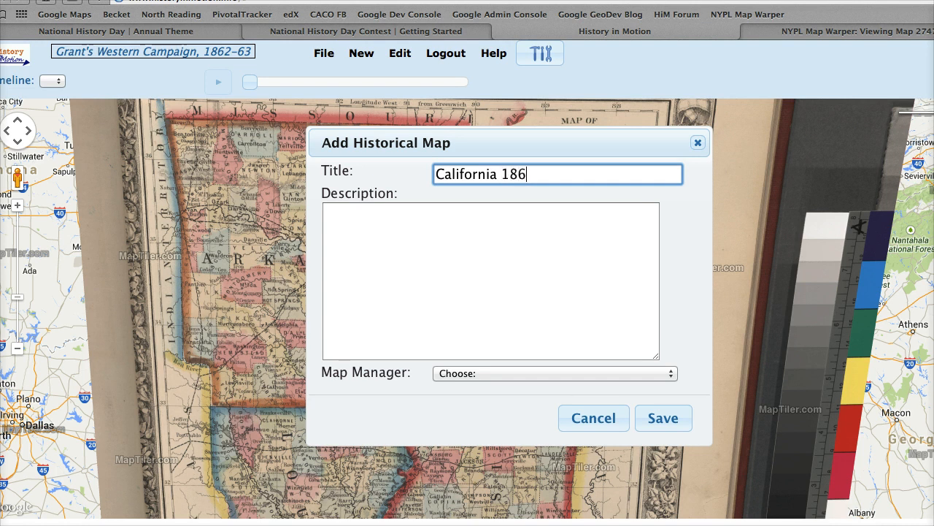
{"action": "key", "text": "BackSpace"}
{"action": "key", "text": "BackSpace"}
{"action": "key", "text": "BackSpace"}
{"action": "key", "text": "BackSpace"}
{"action": "key", "text": "BackSpace"}
{"action": "key", "text": "BackSpace"}
{"action": "key", "text": "BackSpace"}
{"action": "key", "text": "BackSpace"}
{"action": "key", "text": "BackSpace"}
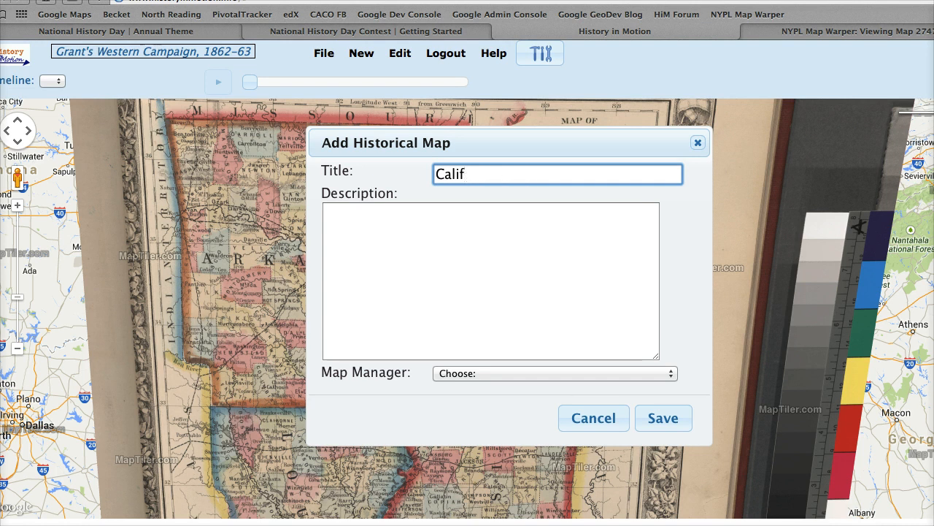
{"action": "type", "text": ". & Nevada"}
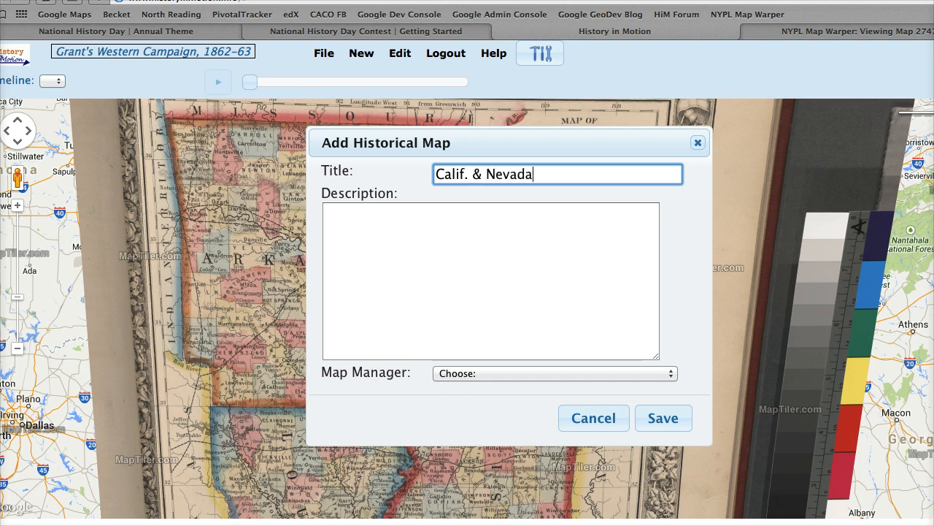
{"action": "type", "text": " 1869"}
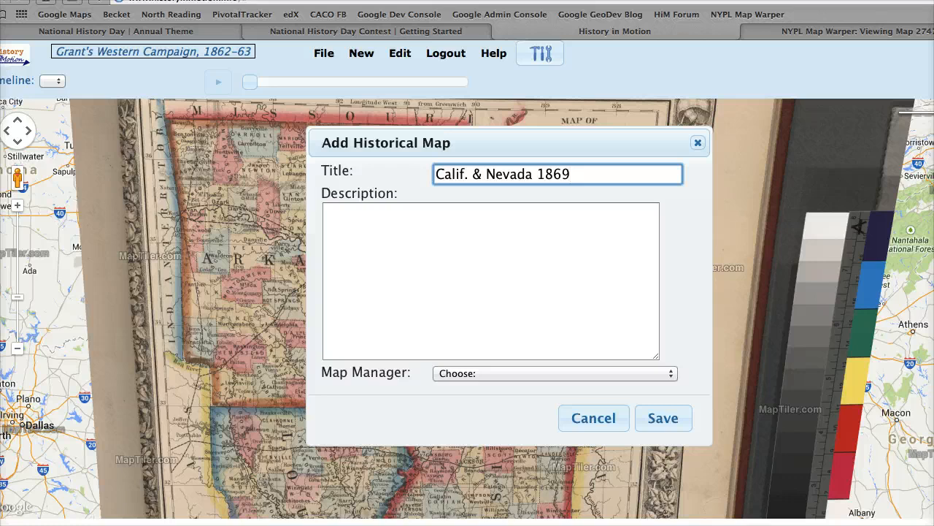
- Select MapTiler as the map manager, attach California 1860.zip from the Desktop, and dismiss the new historical map without saving it
{"action": "left_click", "coordinate": [555, 374]}
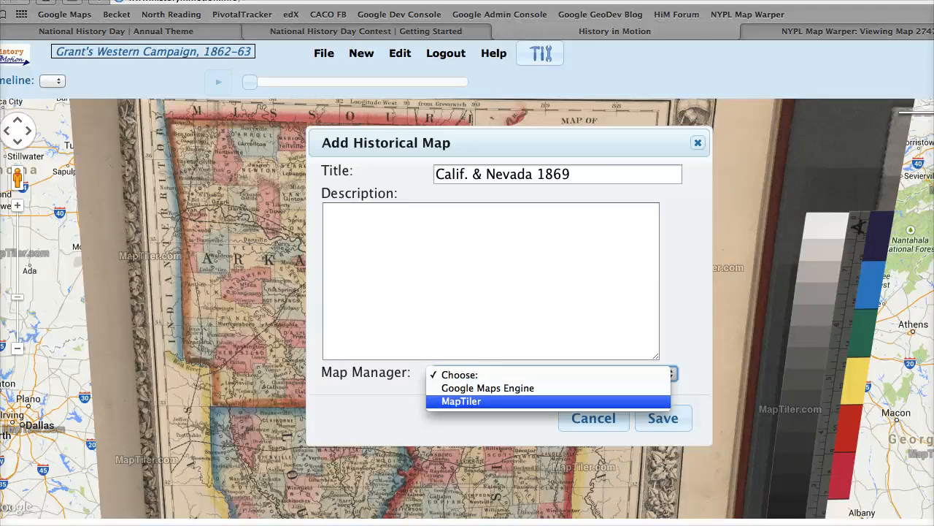
{"action": "left_click", "coordinate": [461, 402]}
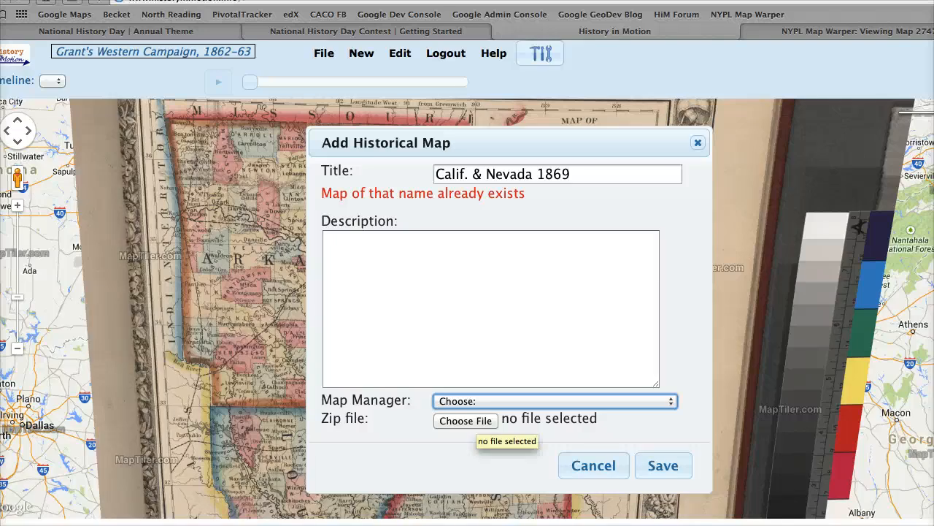
{"action": "left_click", "coordinate": [478, 422]}
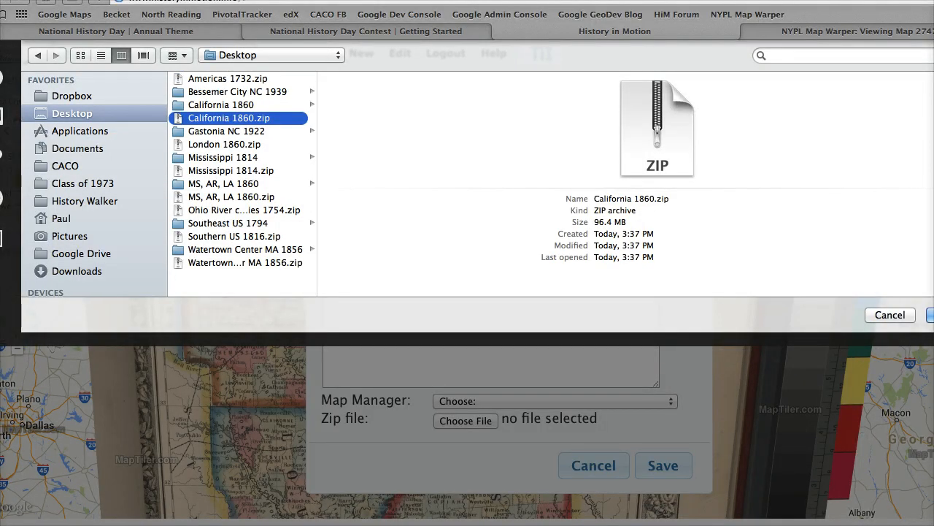
{"action": "key", "text": "Return"}
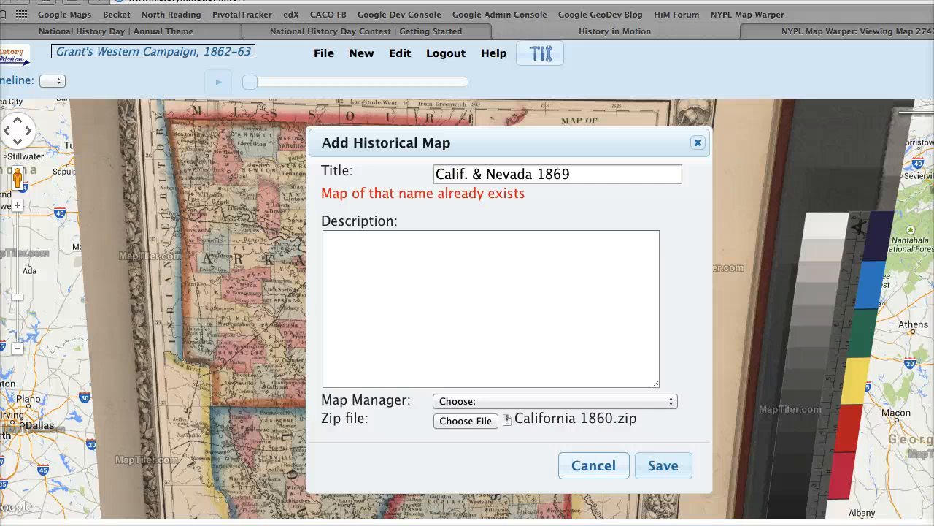
{"action": "left_click", "coordinate": [594, 465]}
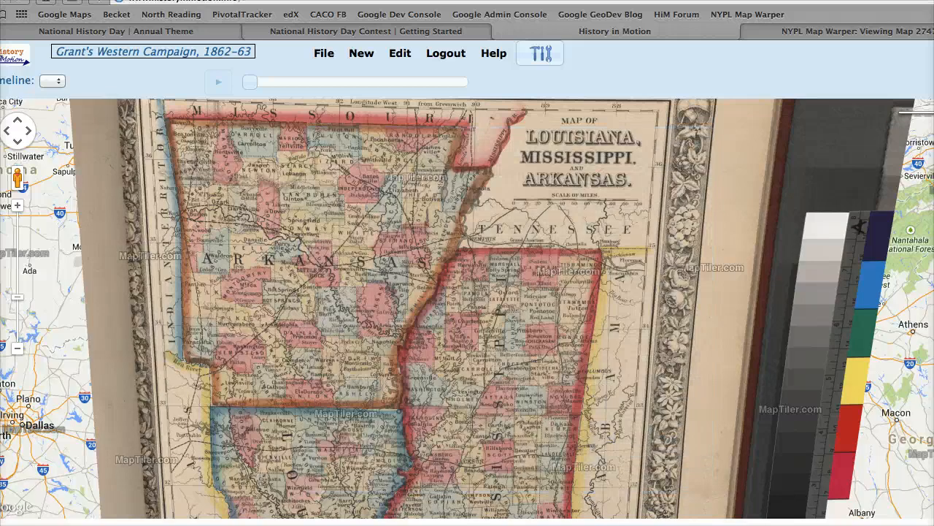
- Create a new scenario named "California in Mark Twain's day" with the default copyright, era and time zone
{"action": "left_click", "coordinate": [361, 53]}
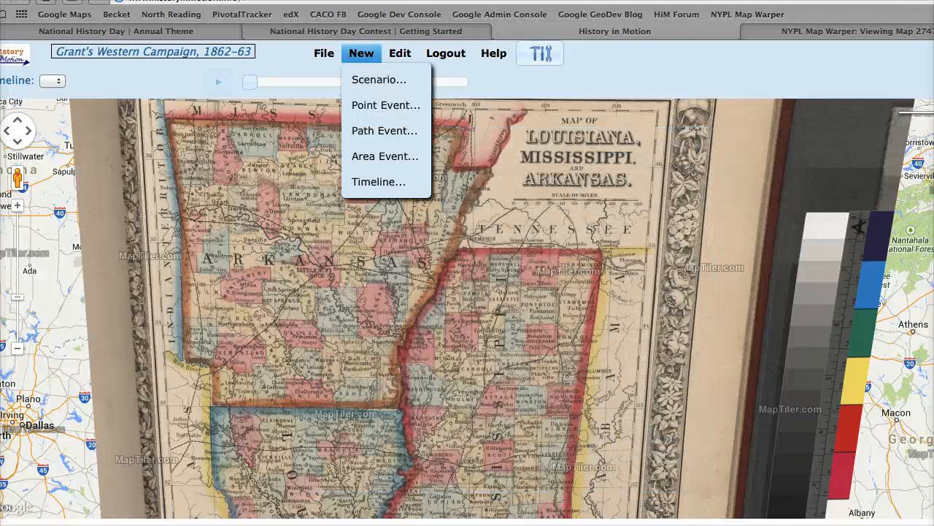
{"action": "left_click", "coordinate": [379, 80]}
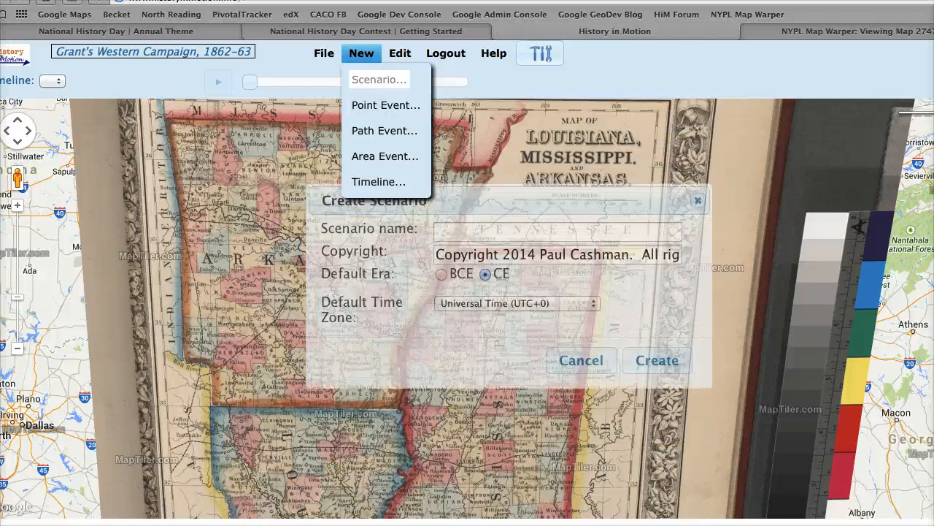
{"action": "type", "text": "Ca"}
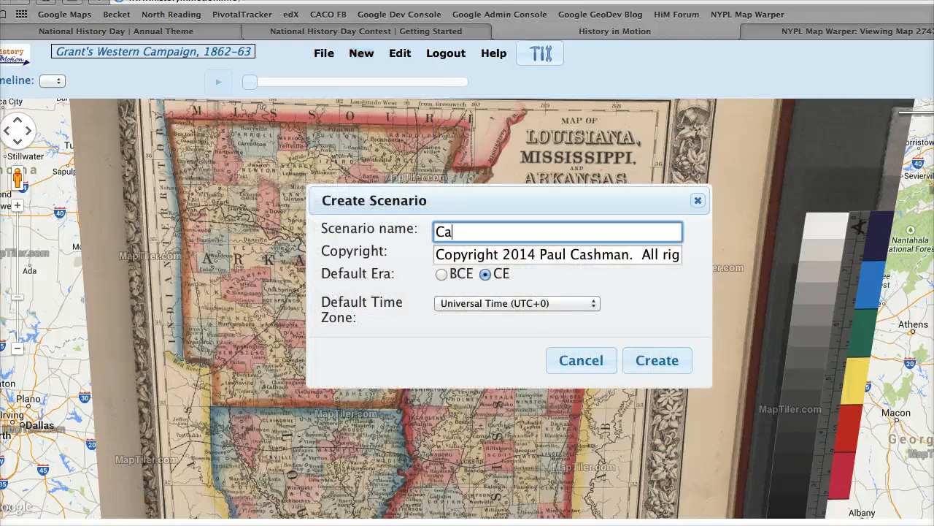
{"action": "type", "text": "lifornia in Mark Twain"}
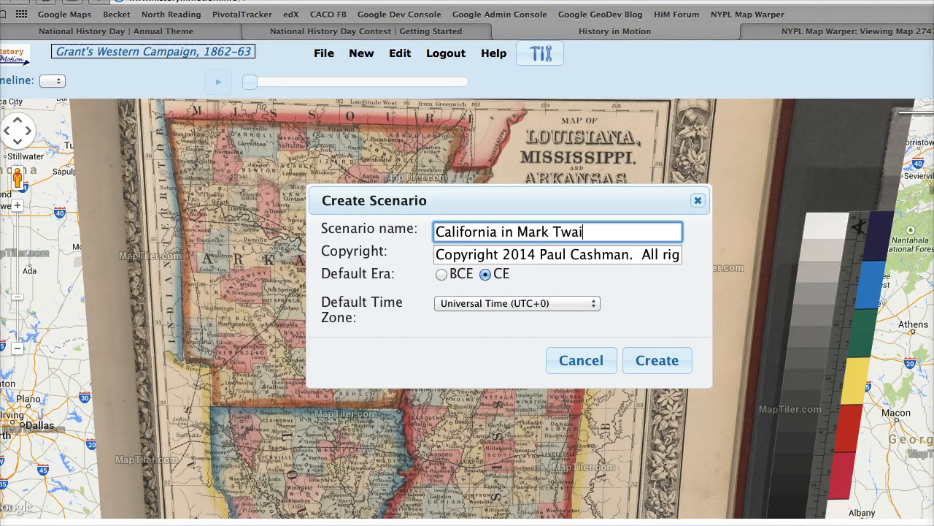
{"action": "type", "text": "'s day"}
{"action": "key", "text": "Return"}
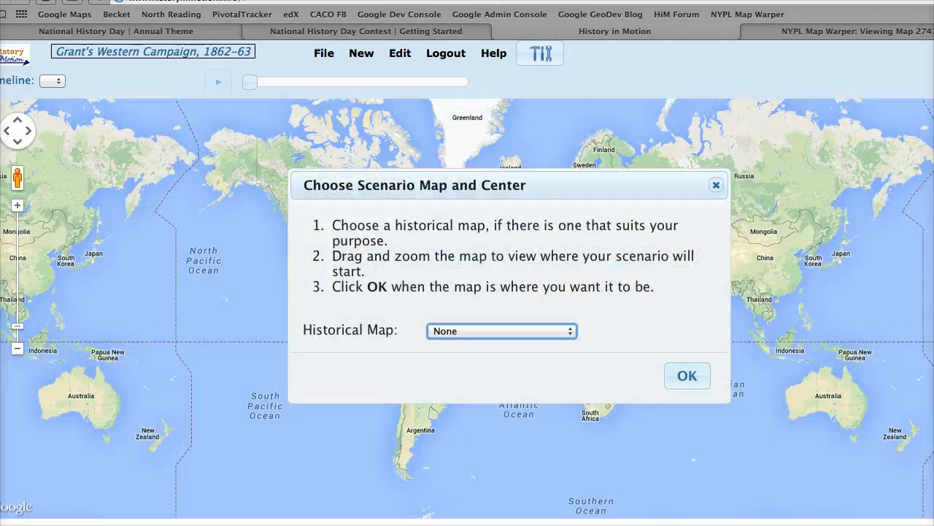
- Choose Calif. & Nevada 1869 as the scenario's historical map and confirm the map and center
{"action": "key", "text": "space"}
{"action": "key", "text": "Down"}
{"action": "key", "text": "Down"}
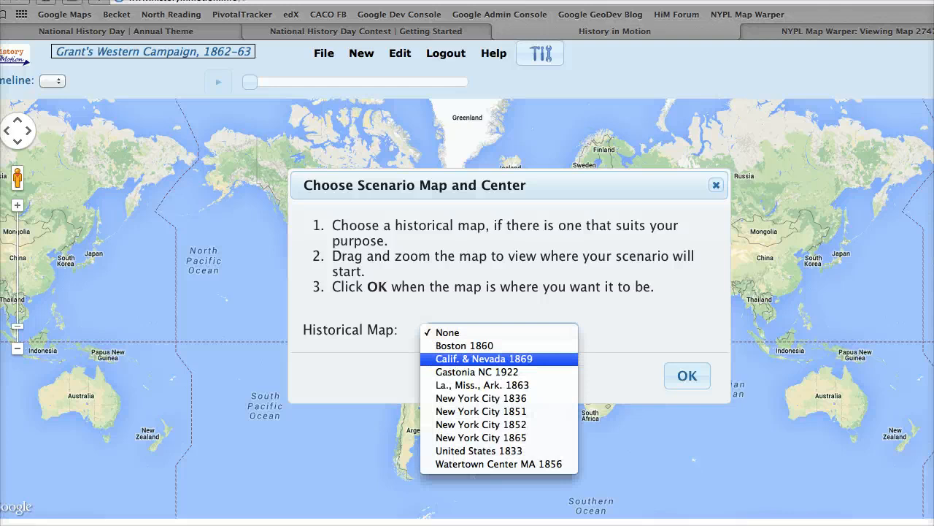
{"action": "key", "text": "Return"}
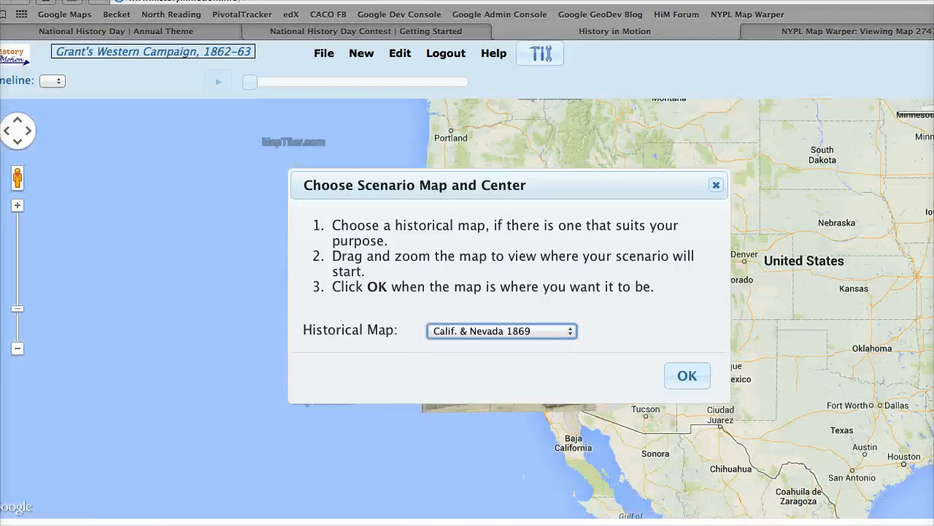
{"action": "key", "text": "Tab"}
{"action": "key", "text": "Return"}
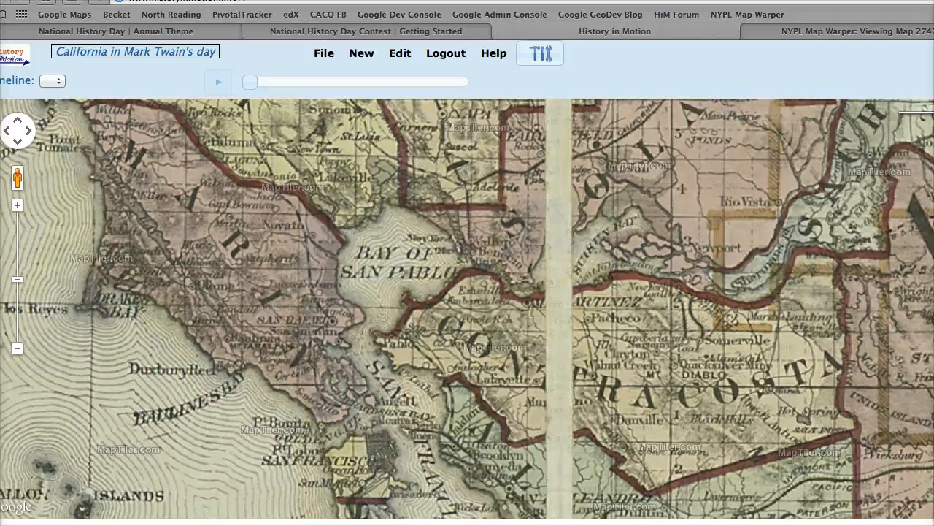
- Compare the historical and modern maps around San Francisco Bay by fading the overlay fully out and restoring full opacity in a wider view
{"action": "left_click_drag", "start_coordinate": [933, 110], "coordinate": [924, 110]}
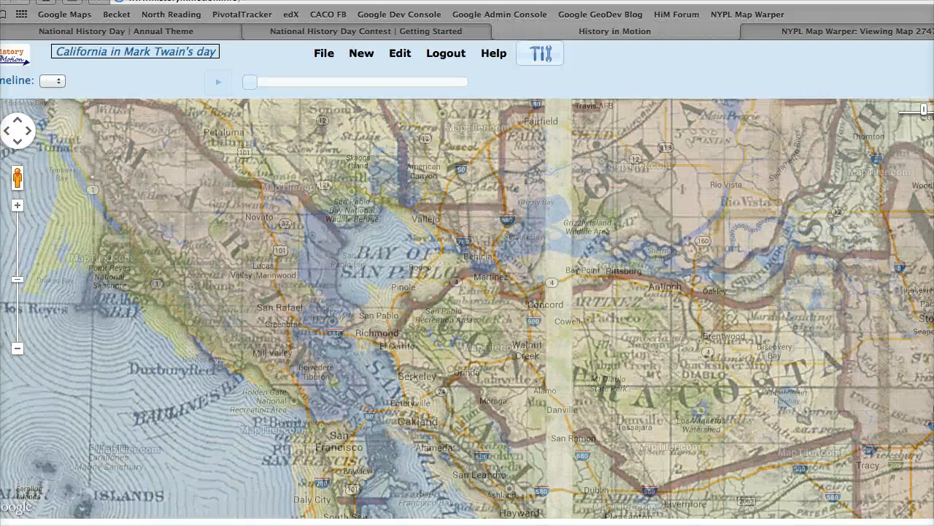
{"action": "left_click_drag", "start_coordinate": [924, 110], "coordinate": [901, 109]}
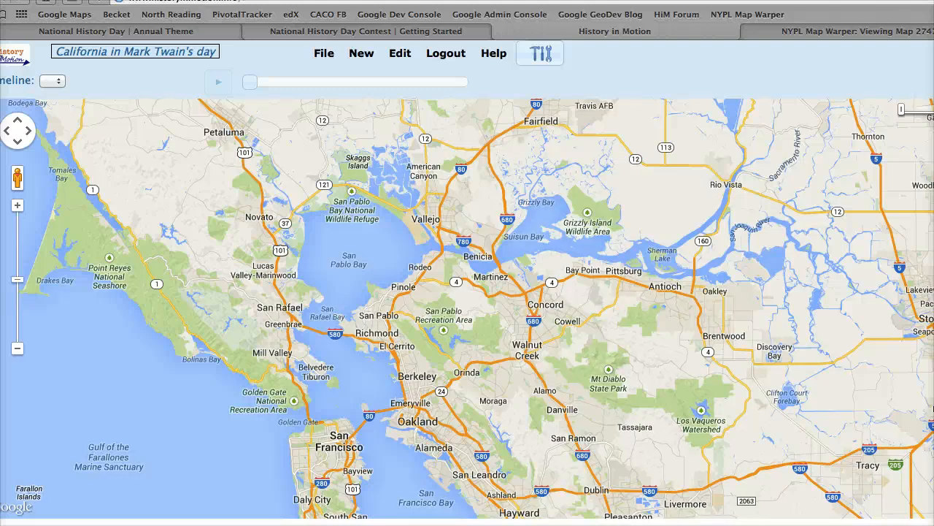
{"action": "scroll", "coordinate": [508, 308], "scroll_direction": "down", "scroll_amount": 1}
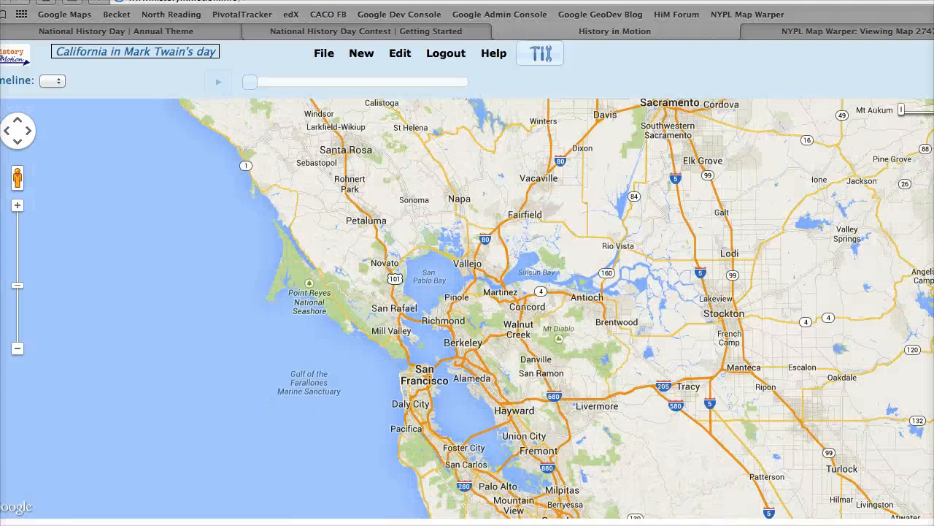
{"action": "left_click", "coordinate": [933, 111]}
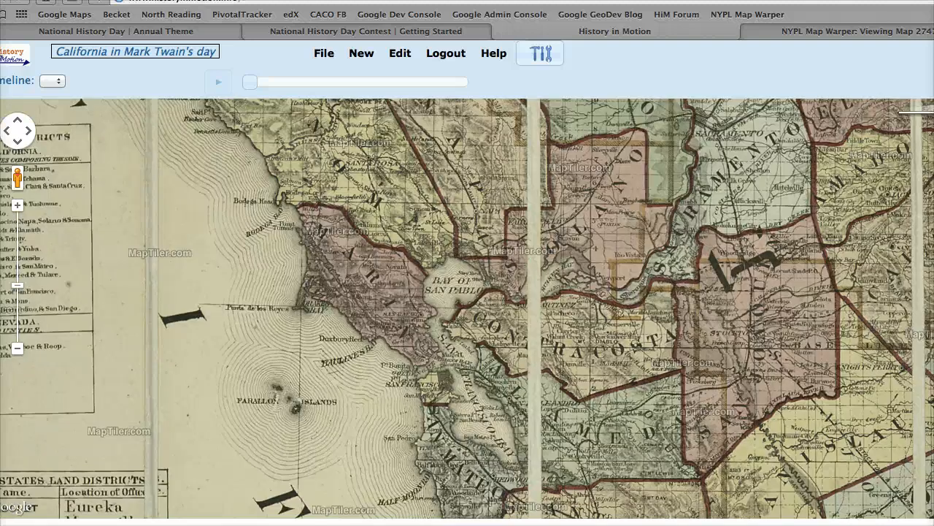